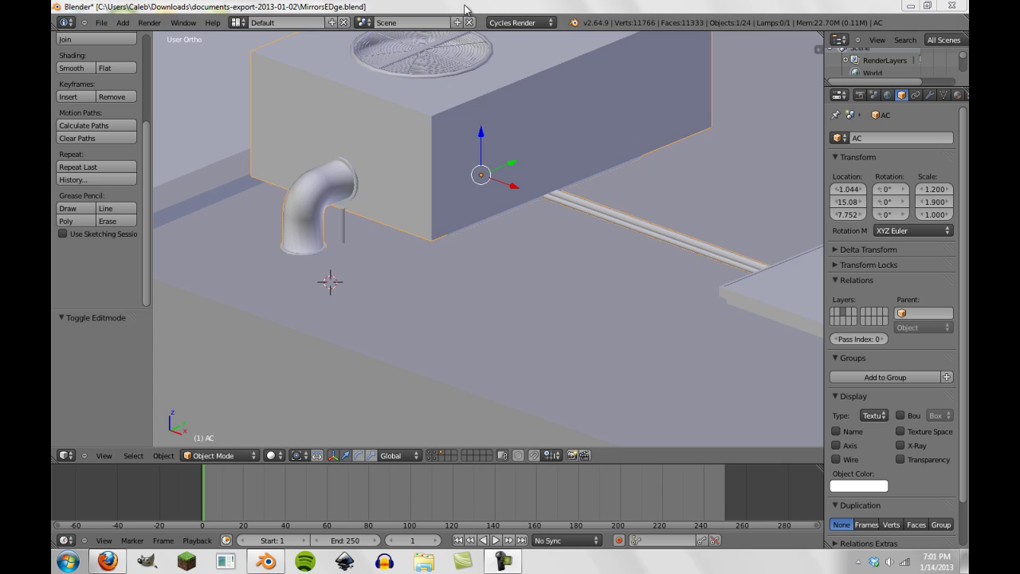
# Preview the whole building scene in Rendered viewport shading and return to Solid shading.
pyautogui.scroll(-10, 428, 243)
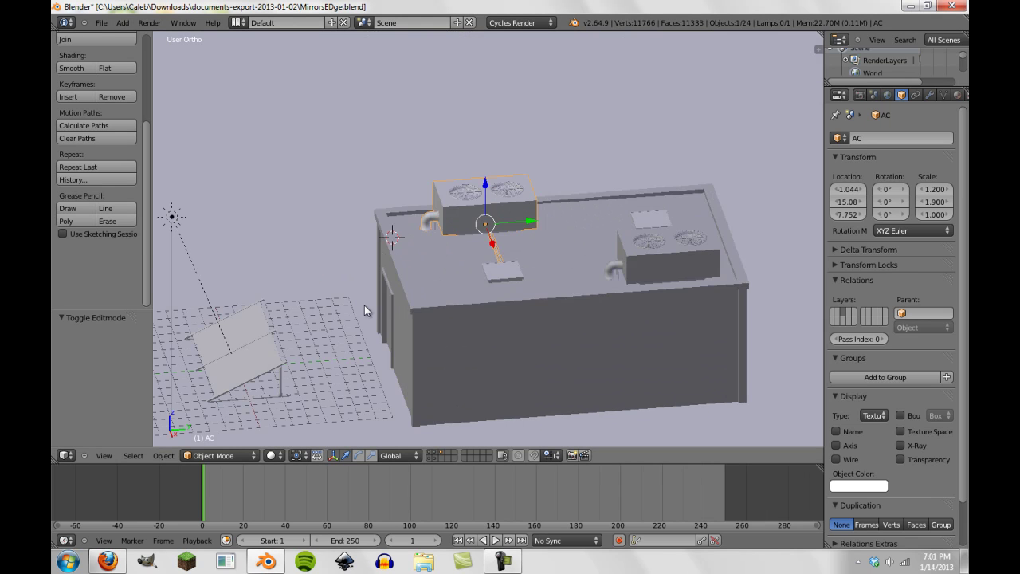
pyautogui.moveTo(364, 306); pyautogui.dragTo(441, 336, button='middle')
pyautogui.click(273, 455)
pyautogui.click(299, 375)
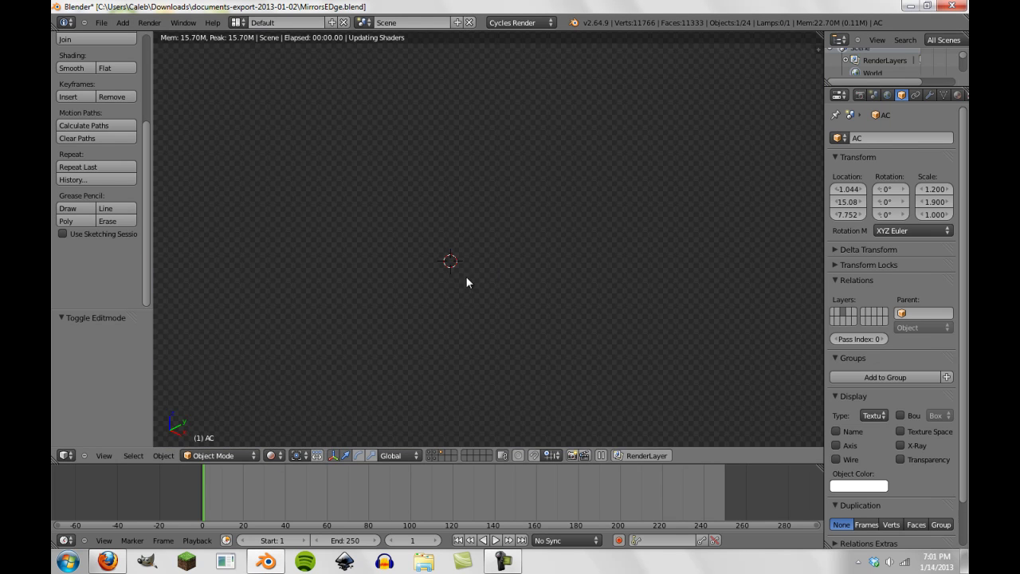
pyautogui.scroll(-4, 498, 269)
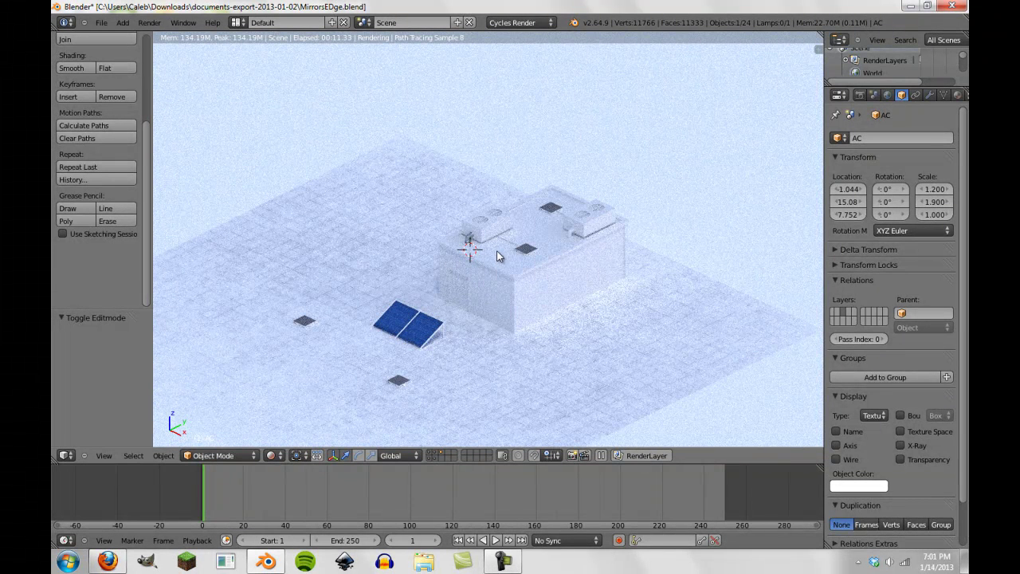
pyautogui.click(271, 456)
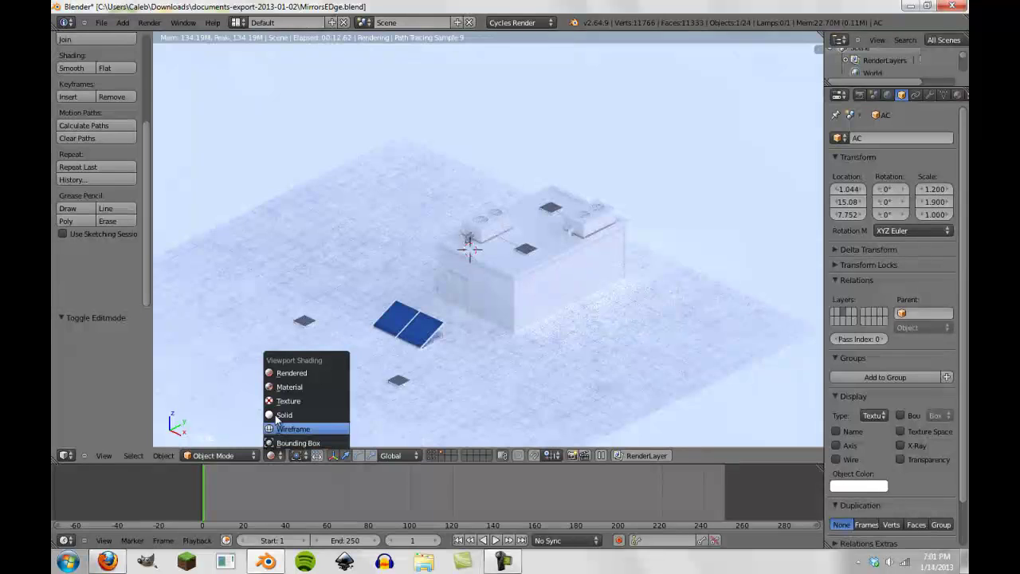
pyautogui.click(275, 414)
# Examine the building's door, the roof edge and the air-conditioning unit with its vent pipe from several angles.
pyautogui.scroll(10, 460, 216)
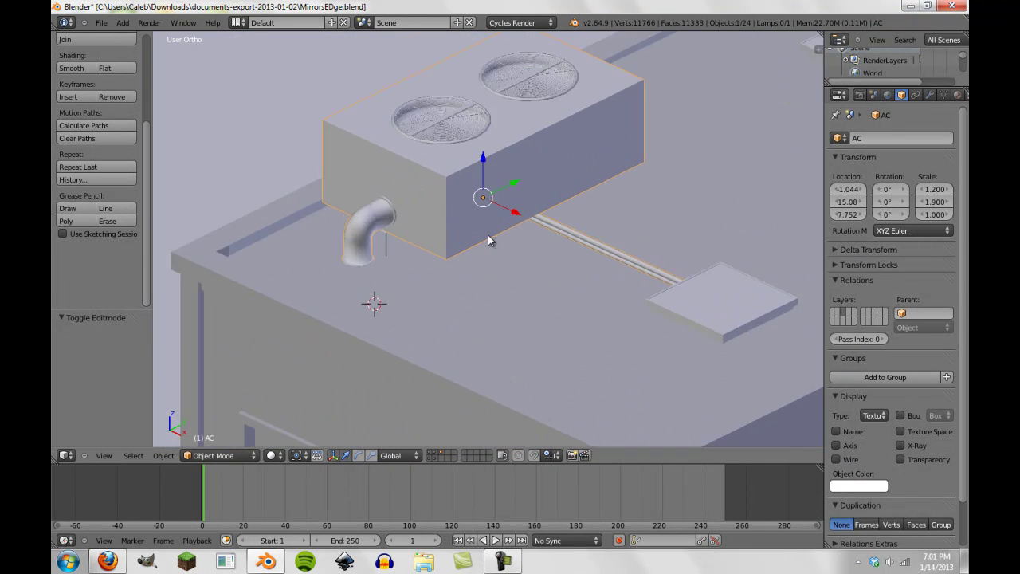
pyautogui.scroll(-8, 503, 199)
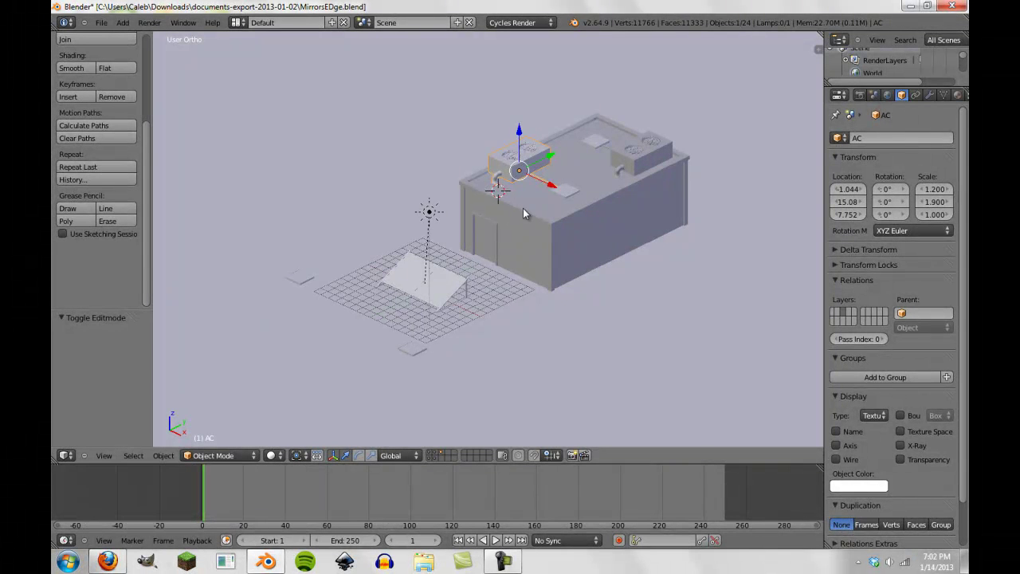
pyautogui.scroll(8, 487, 220)
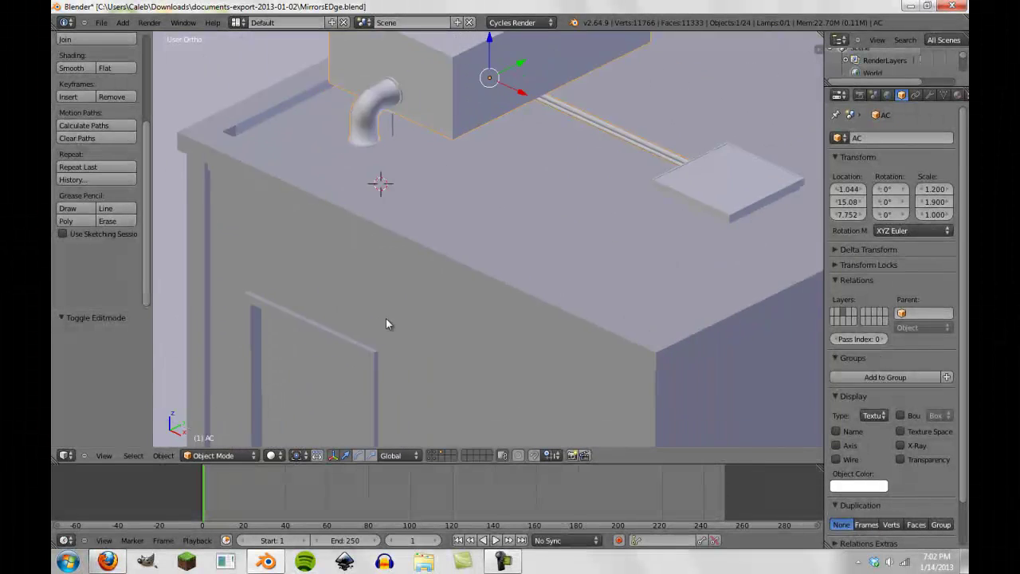
pyautogui.scroll(3, 391, 343)
pyautogui.keyDown('shift'); pyautogui.moveTo(296, 296); pyautogui.dragTo(501, 354, button='middle'); pyautogui.keyUp('shift')
pyautogui.scroll(4, 530, 358)
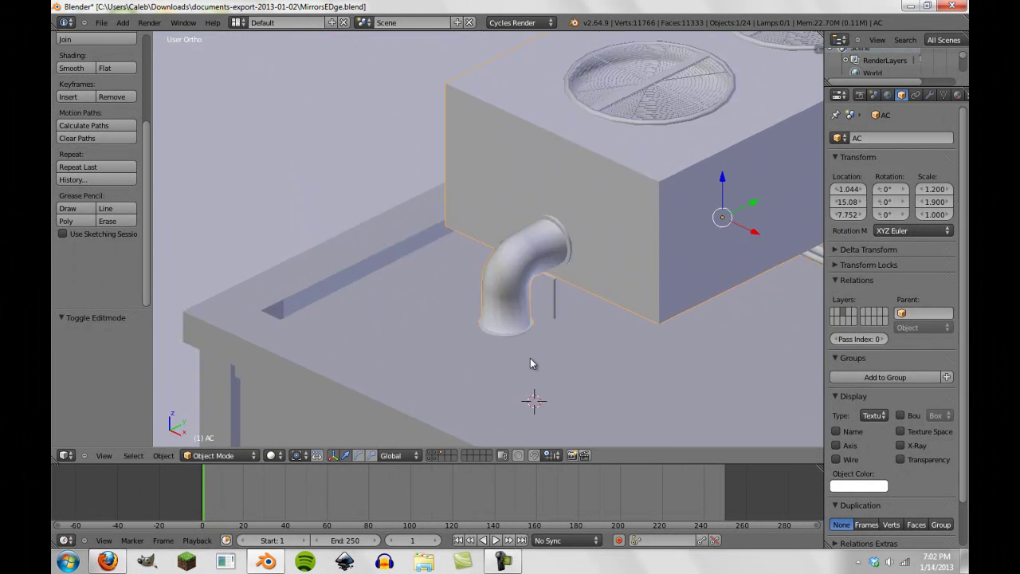
pyautogui.keyDown('shift'); pyautogui.moveTo(596, 336); pyautogui.dragTo(502, 307, button='middle'); pyautogui.keyUp('shift')
pyautogui.scroll(-7, 414, 348)
pyautogui.scroll(3, 535, 202)
pyautogui.moveTo(753, 191); pyautogui.dragTo(630, 188, button='middle')
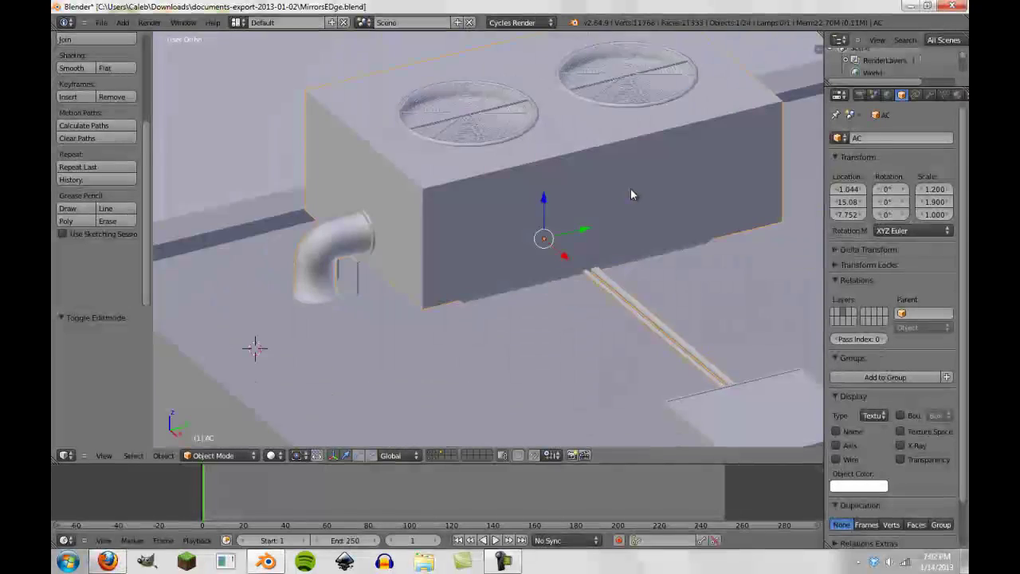
# Preview the air-conditioning unit and its vent pipe up close in Rendered shading, returning to Solid shading.
pyautogui.click(271, 455)
pyautogui.click(296, 375)
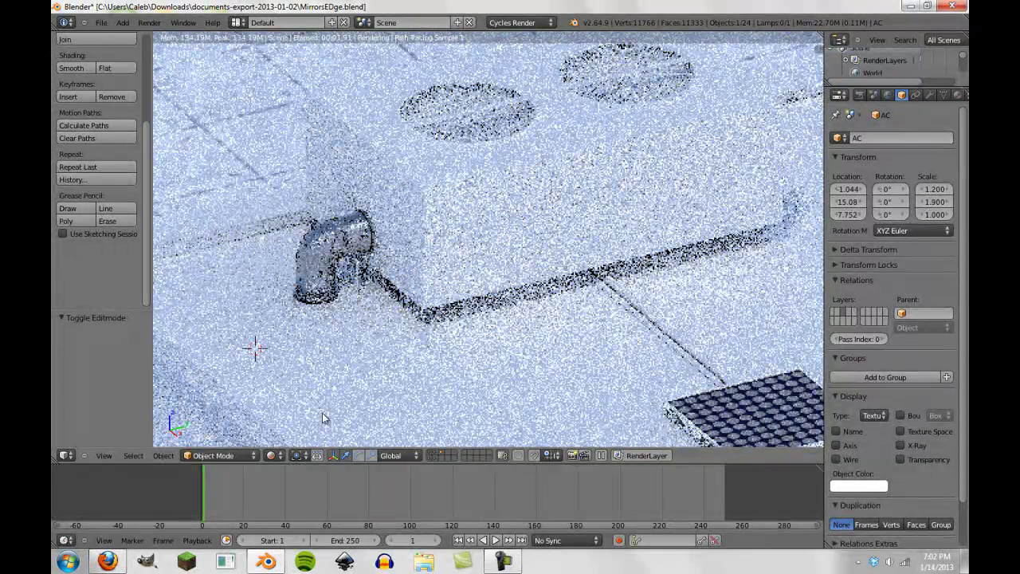
pyautogui.click(270, 455)
pyautogui.click(297, 417)
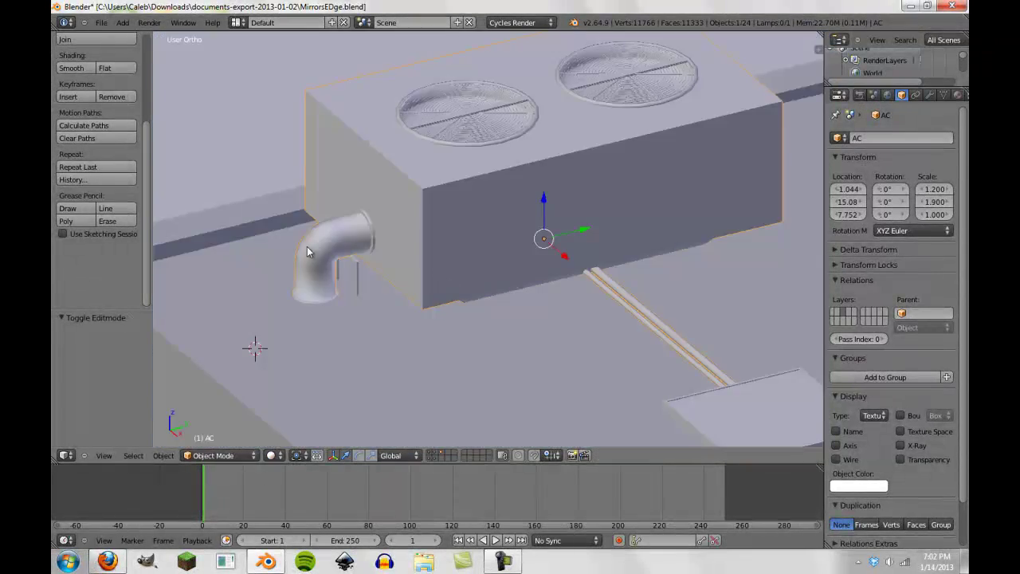
# Select the small support bracket behind the air-conditioning unit's vent pipe and examine it from the front.
pyautogui.scroll(3, 407, 216)
pyautogui.rightClick(264, 292)
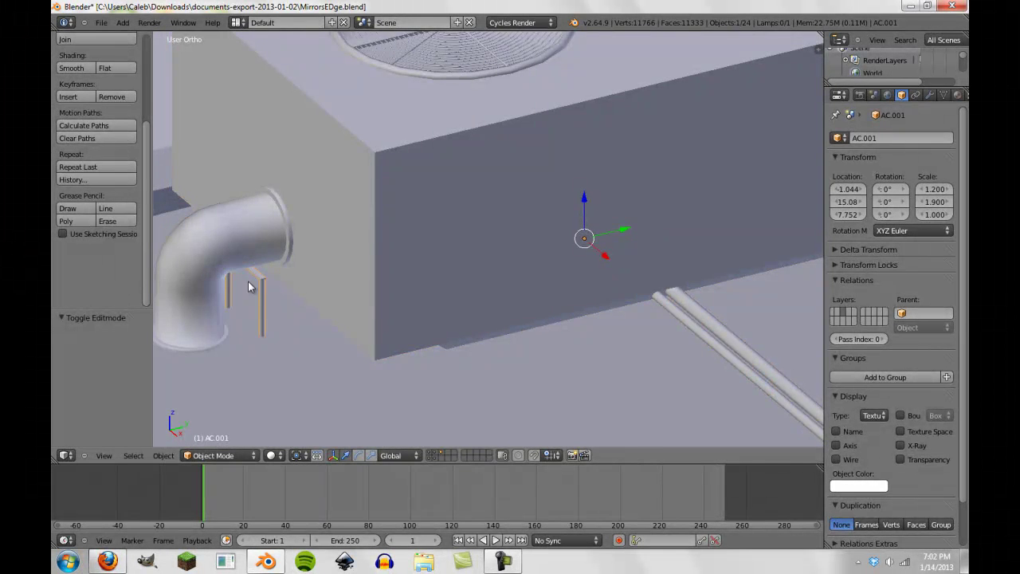
pyautogui.moveTo(248, 282); pyautogui.dragTo(310, 322, button='middle')
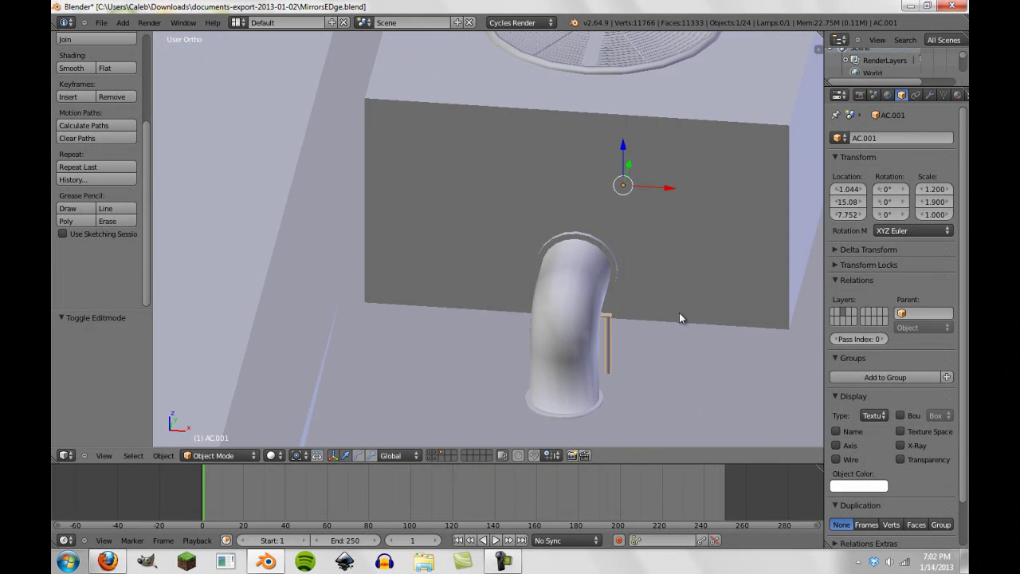
pyautogui.scroll(-4, 483, 293)
pyautogui.moveTo(482, 293); pyautogui.dragTo(577, 295, button='middle')
pyautogui.scroll(3, 577, 294)
pyautogui.keyDown('shift'); pyautogui.moveTo(678, 297); pyautogui.dragTo(508, 249, button='middle'); pyautogui.keyUp('shift')
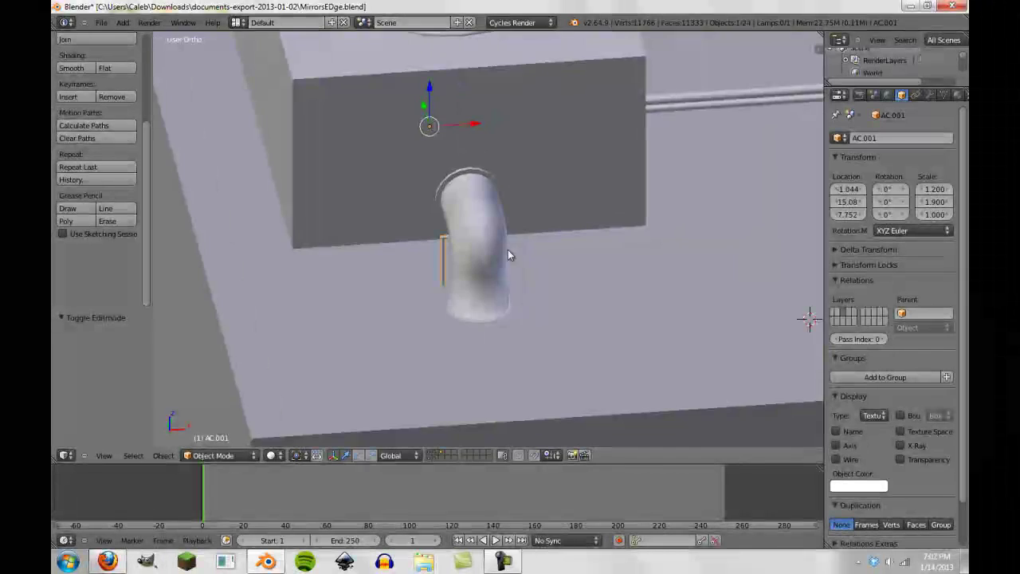
pyautogui.scroll(3, 503, 263)
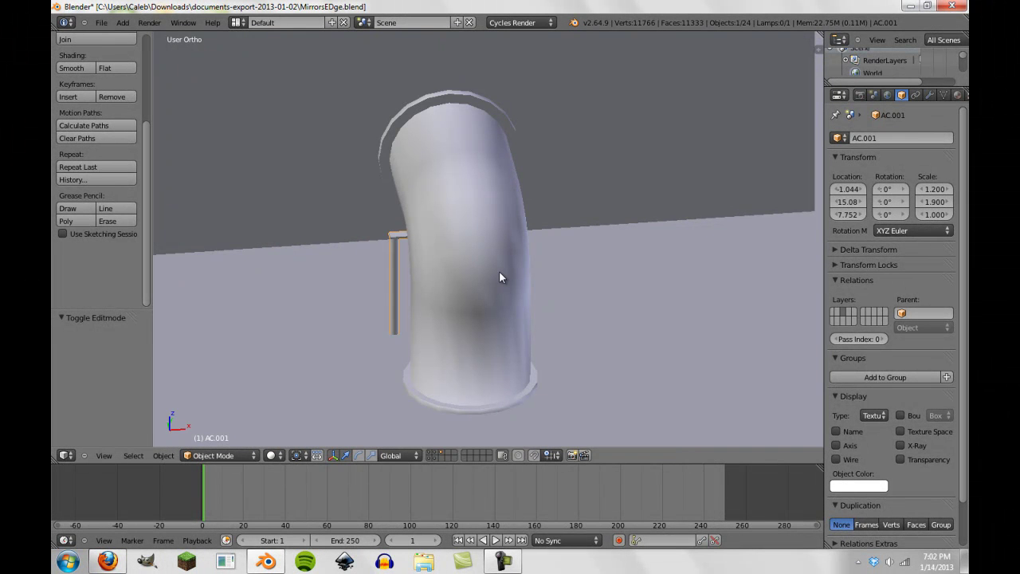
# Move the support bracket to layer 5 and show only that layer.
pyautogui.press('`')
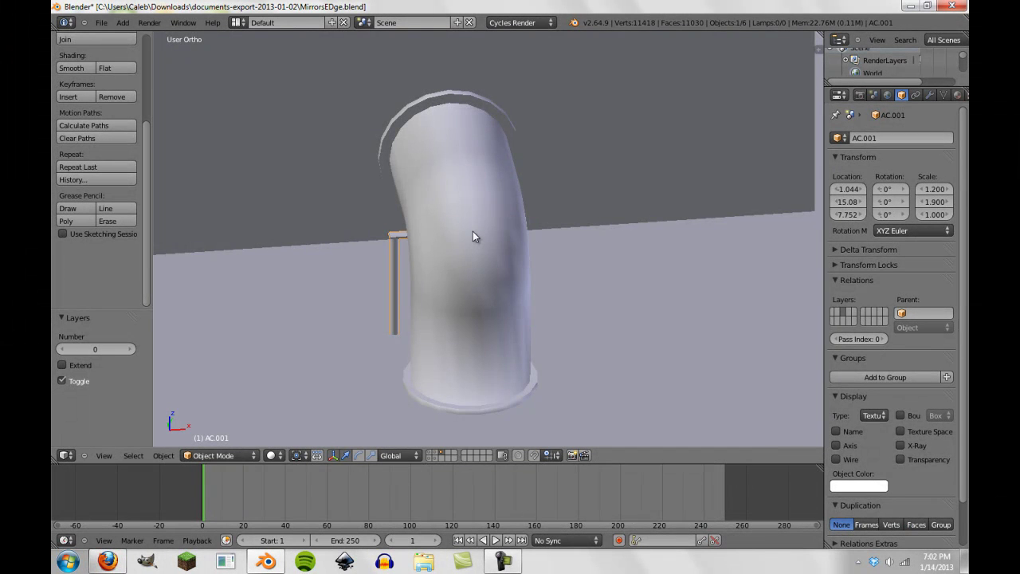
pyautogui.press('m')
pyautogui.press('6')
pyautogui.press('6')
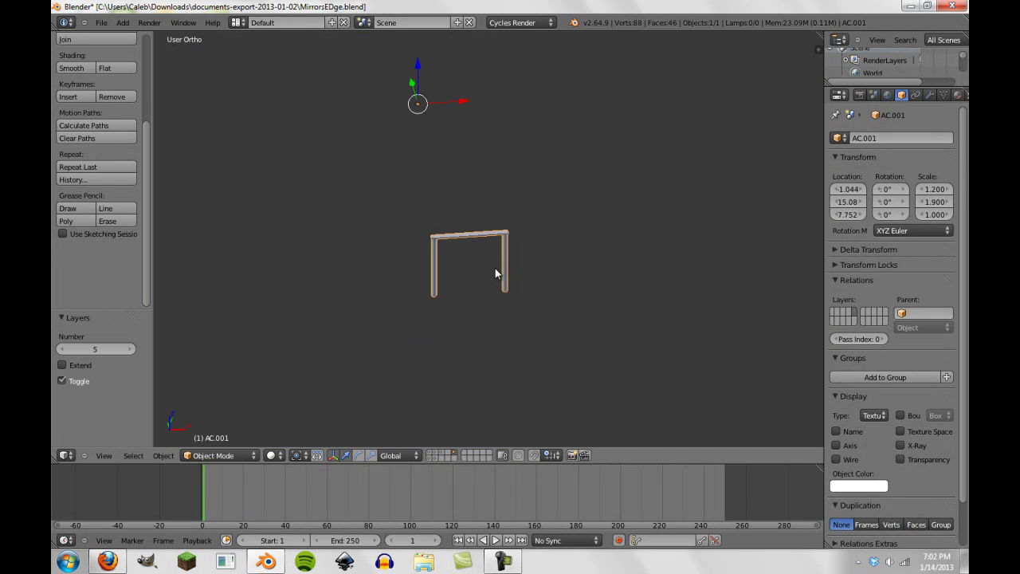
# Move the support bracket back to layer 3 and show only that layer.
pyautogui.scroll(-4, 495, 274)
pyautogui.press('m')
pyautogui.press('4')
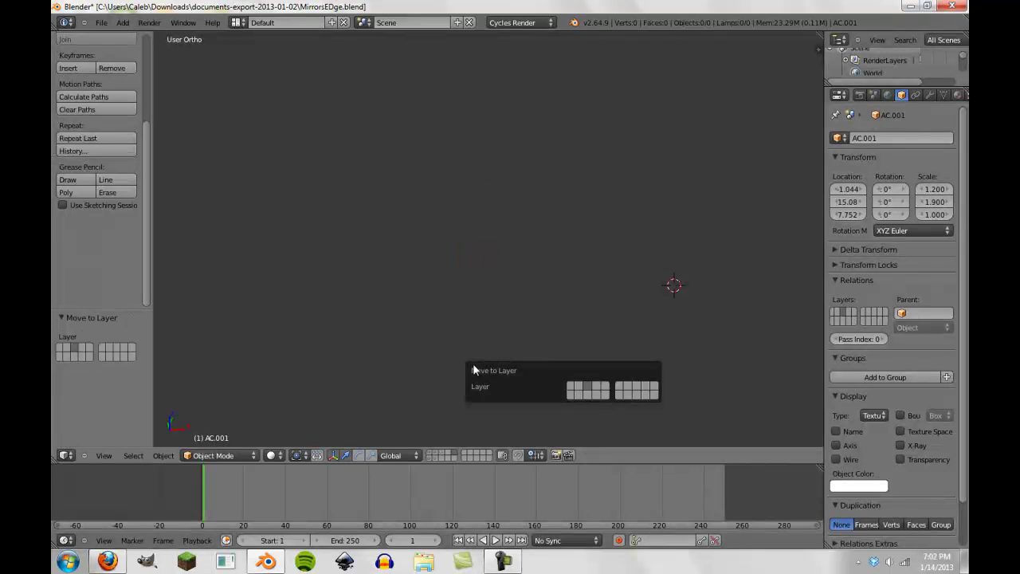
pyautogui.press('4')
pyautogui.scroll(2, 475, 211)
pyautogui.scroll(3, 475, 209)
pyautogui.scroll(-5, 462, 244)
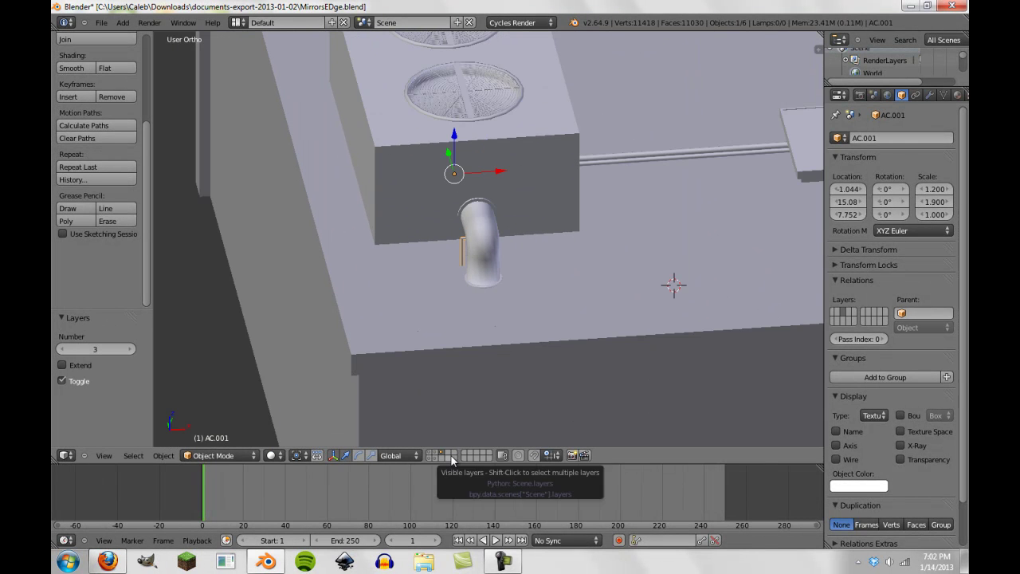
# Switch the selected support bracket into local view and back to the full scene twice.
pyautogui.scroll(3, 626, 244)
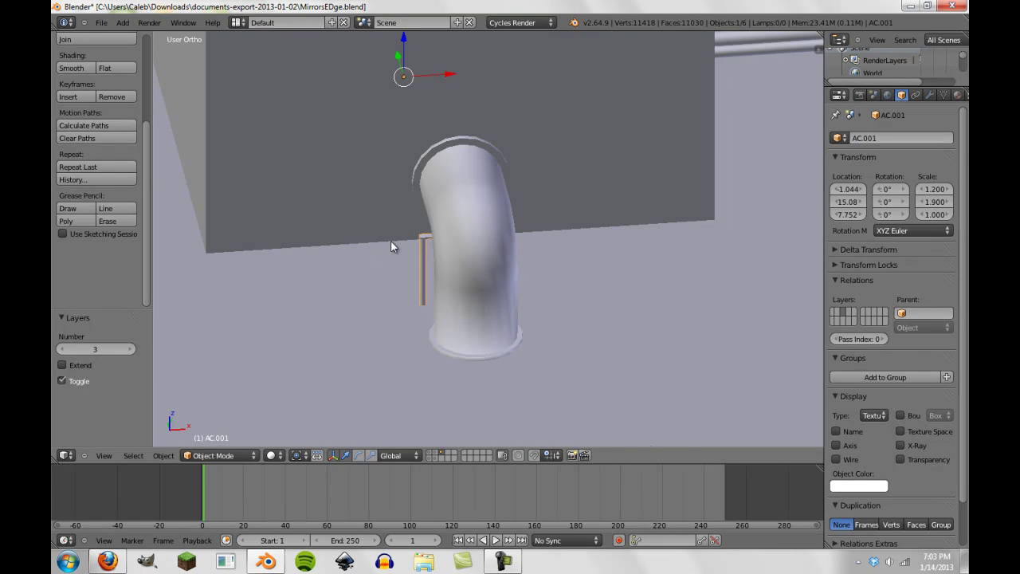
pyautogui.press('KP_Divide')
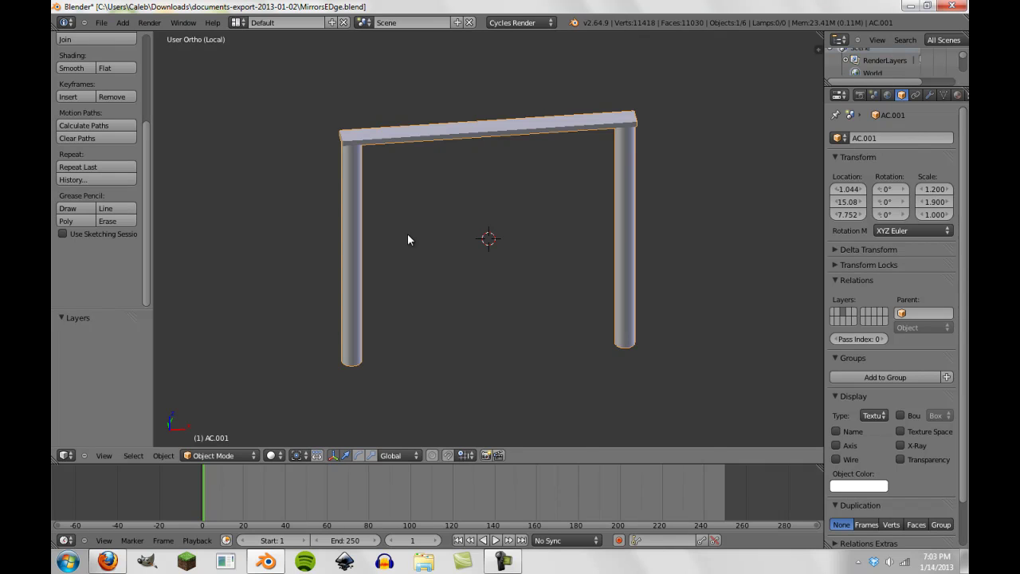
pyautogui.press('KP_Divide')
pyautogui.press('3')
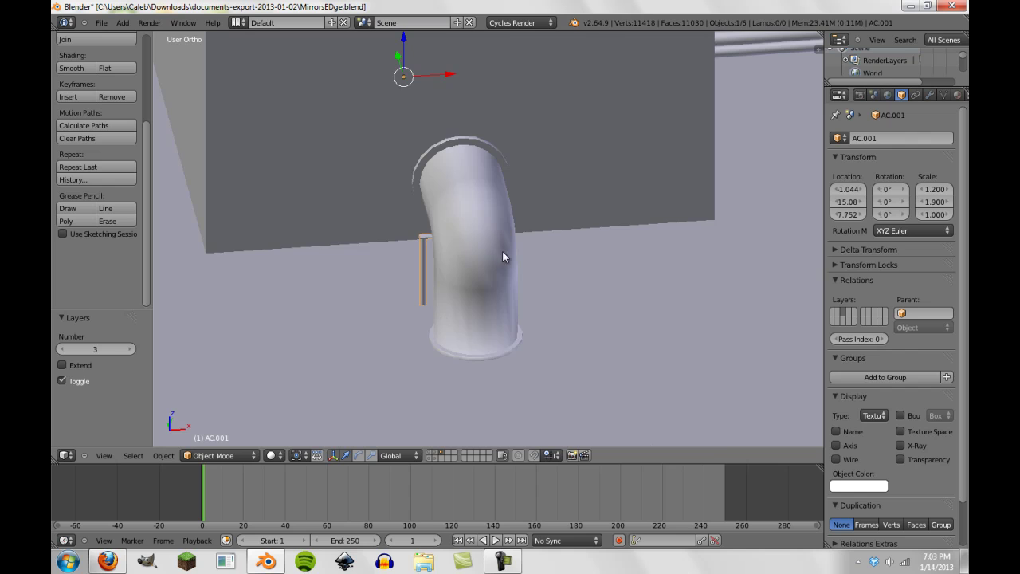
pyautogui.press('KP_Divide')
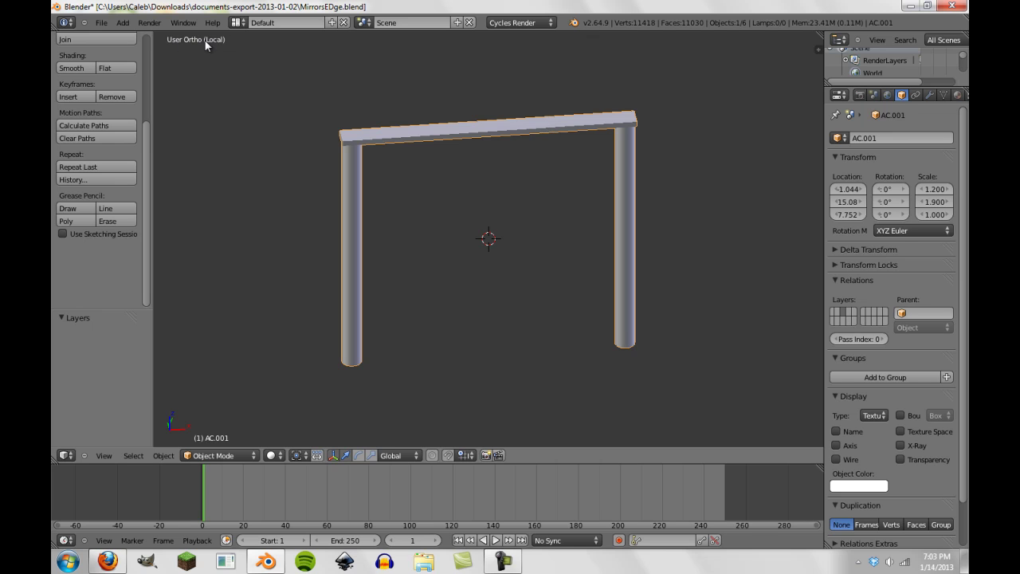
pyautogui.press('3')
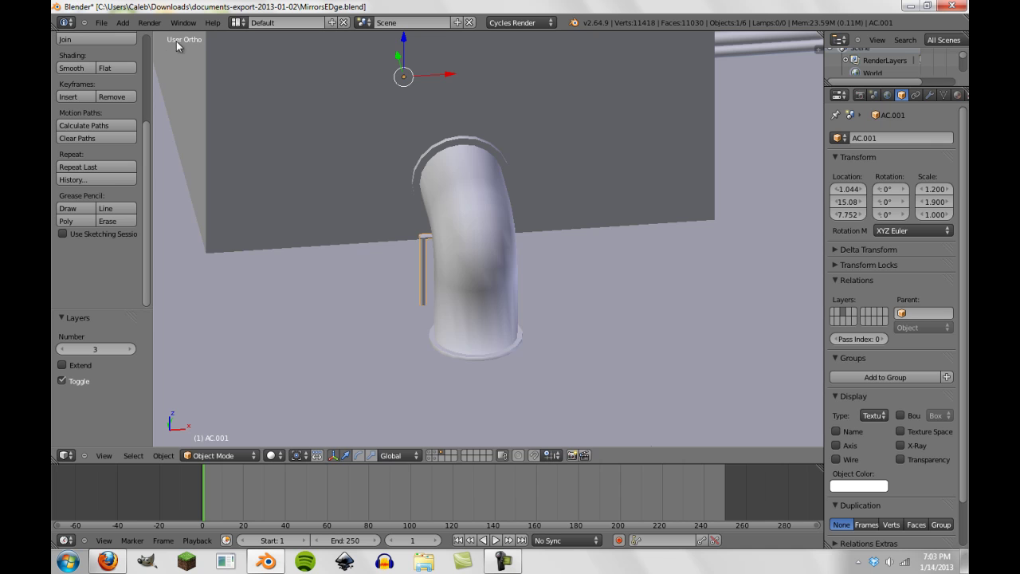
# Isolate the support bracket in local view, inspect it from several angles and return to the full scene.
pyautogui.hotkey('ctrl', 'z')
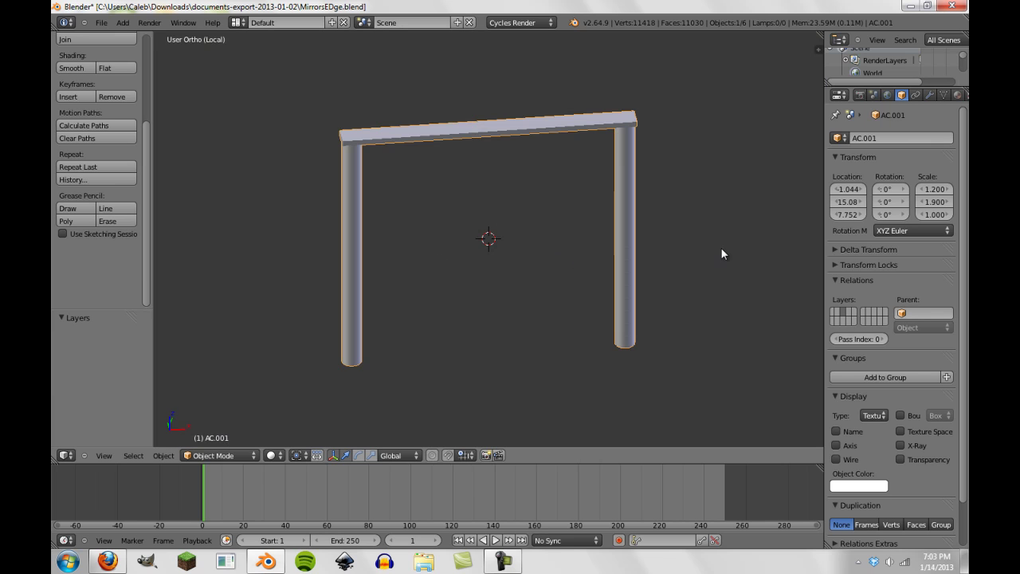
pyautogui.moveTo(722, 250); pyautogui.dragTo(497, 295, button='middle')
pyautogui.scroll(-8, 487, 263)
pyautogui.scroll(5, 419, 271)
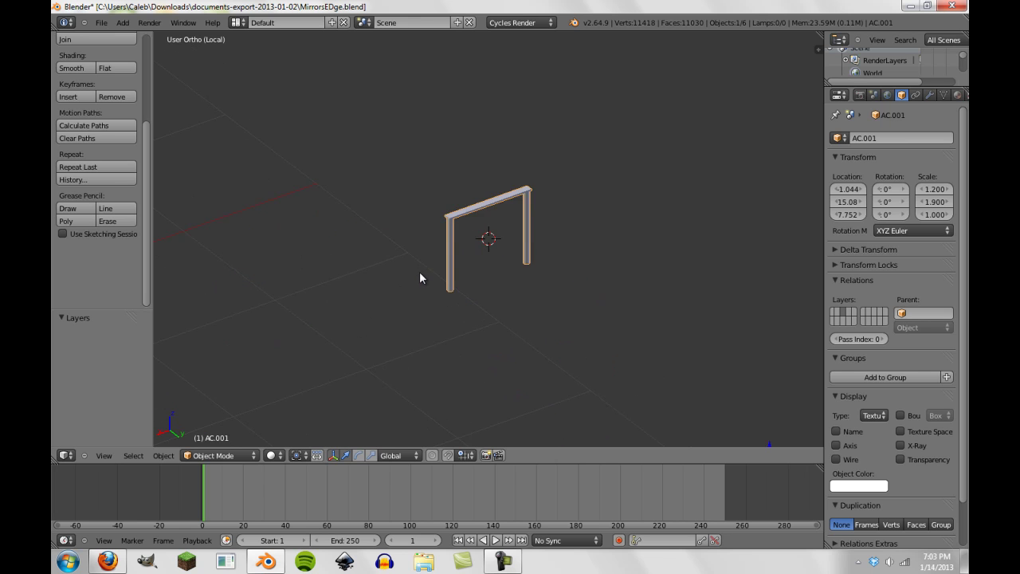
pyautogui.moveTo(415, 273); pyautogui.dragTo(636, 302, button='middle')
pyautogui.scroll(3, 414, 289)
pyautogui.moveTo(414, 294); pyautogui.dragTo(583, 259, button='middle')
pyautogui.scroll(2, 584, 259)
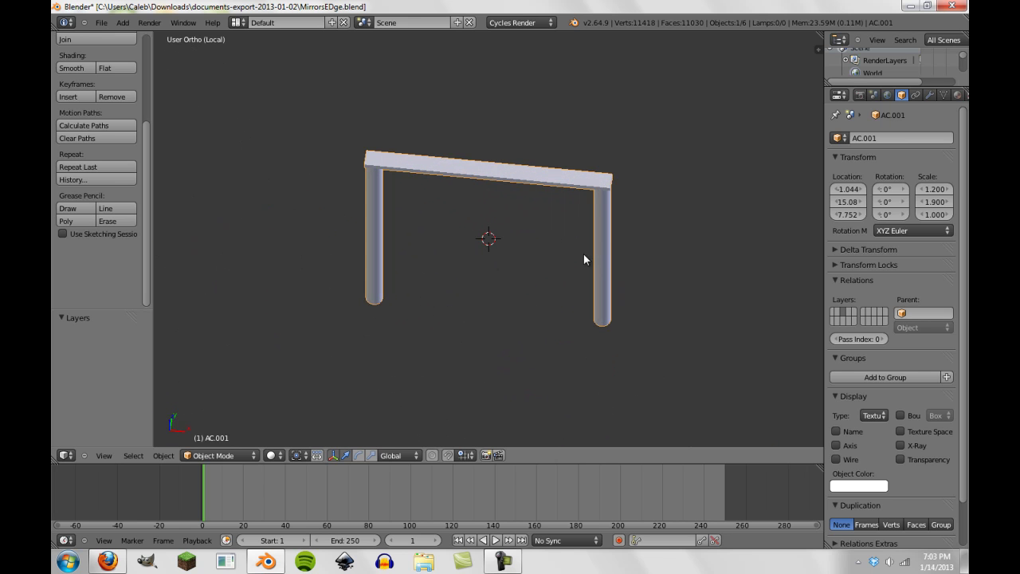
pyautogui.press('3')
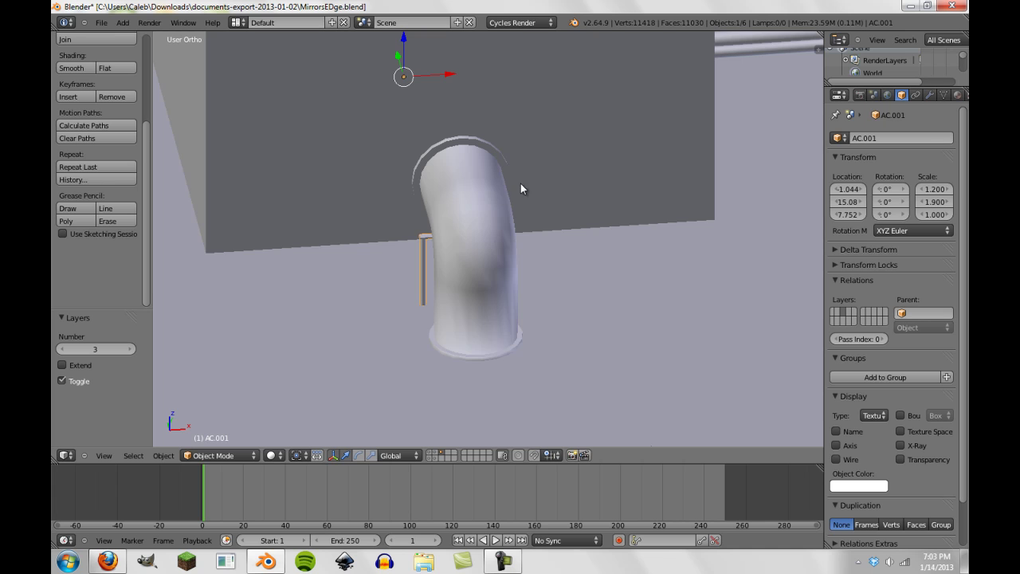
# Isolate the support bracket behind the vent pipe in local view.
pyautogui.scroll(2, 363, 236)
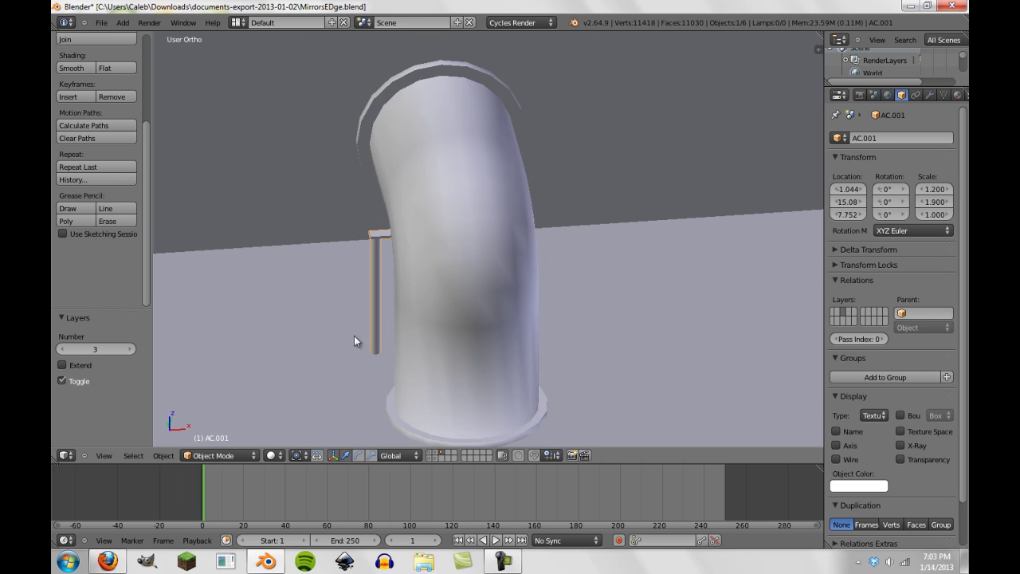
pyautogui.scroll(-4, 447, 271)
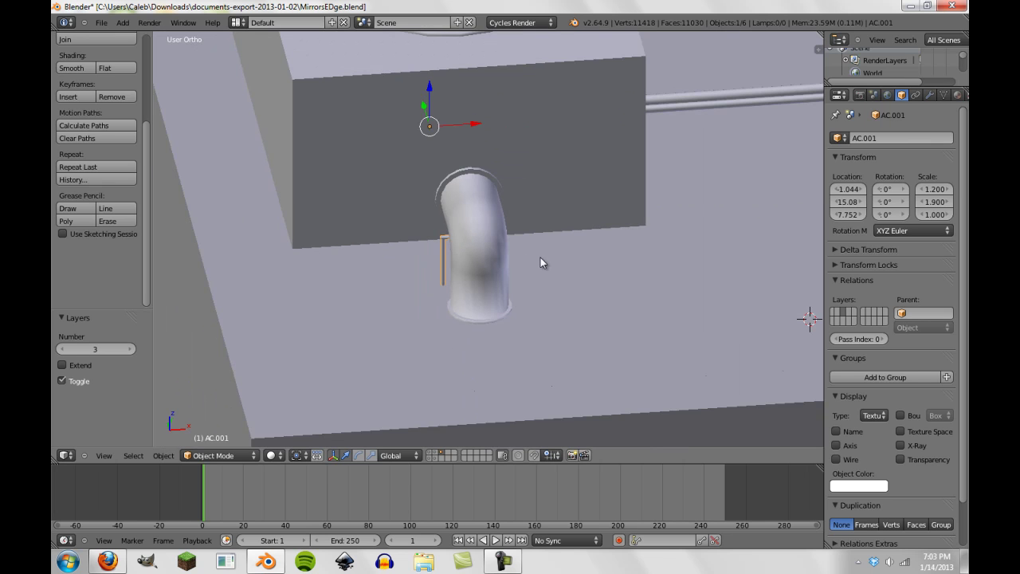
pyautogui.scroll(2, 449, 291)
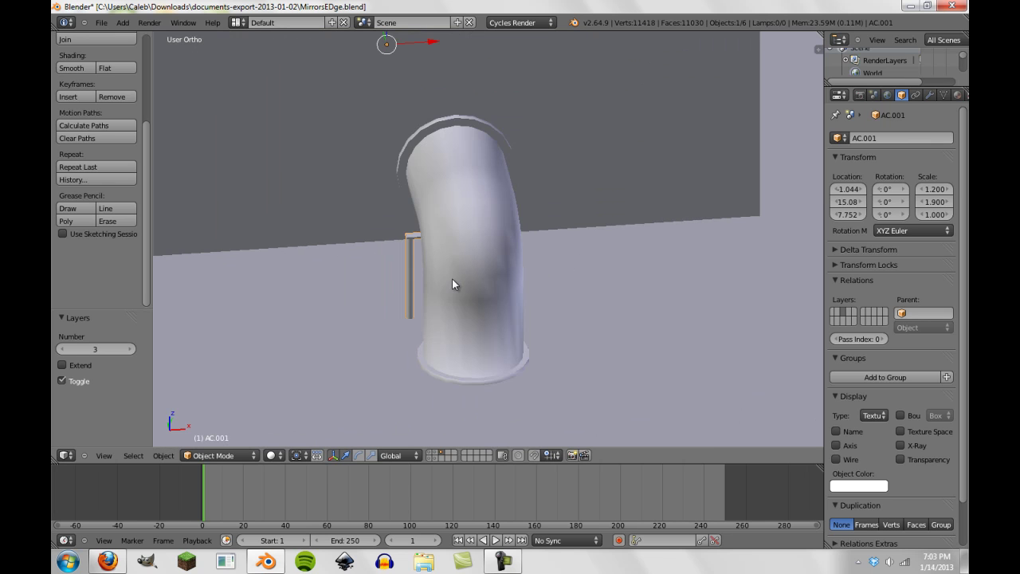
pyautogui.press('KP_Divide')
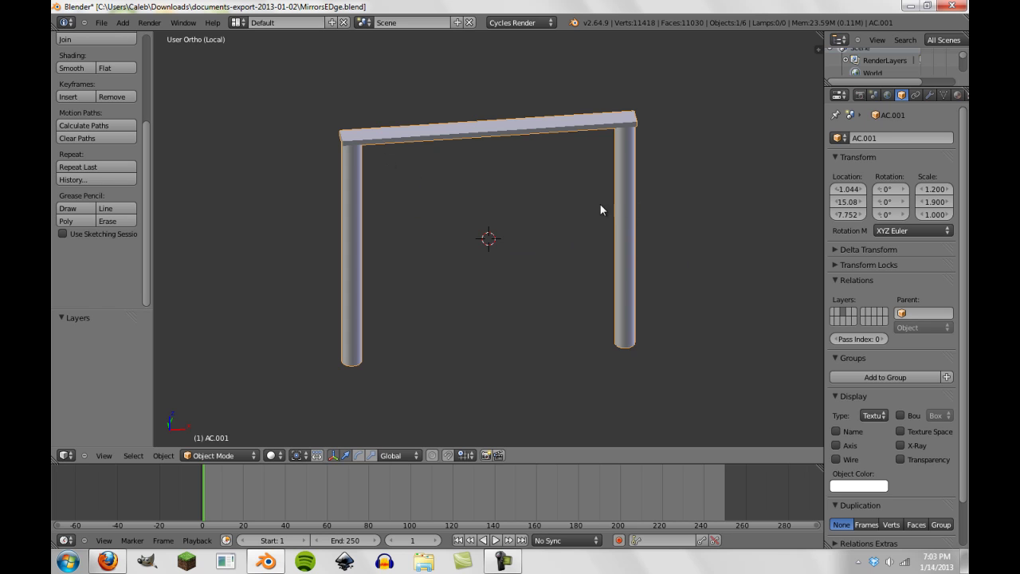
pyautogui.scroll(-10, 366, 236)
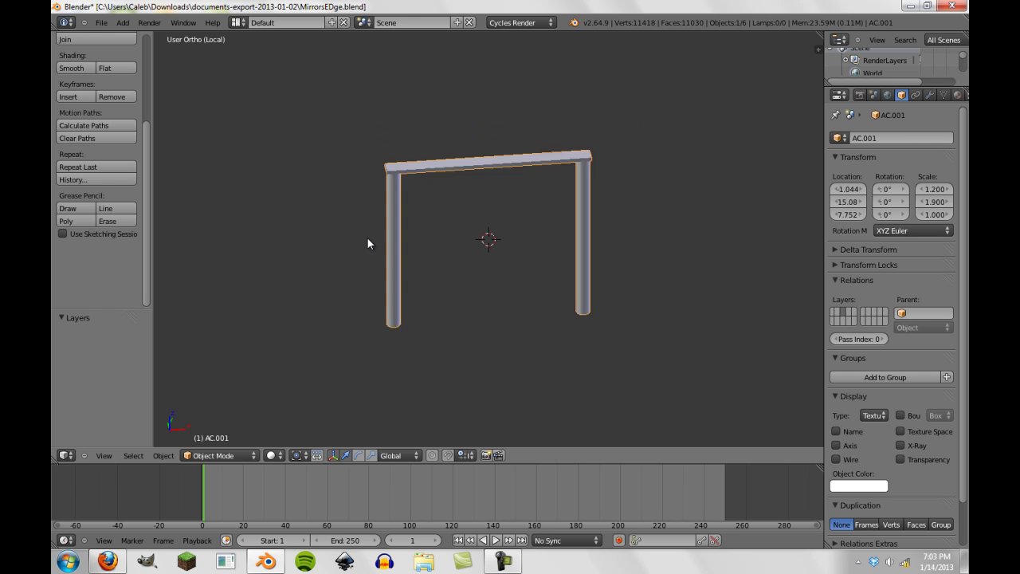
pyautogui.scroll(2, 355, 245)
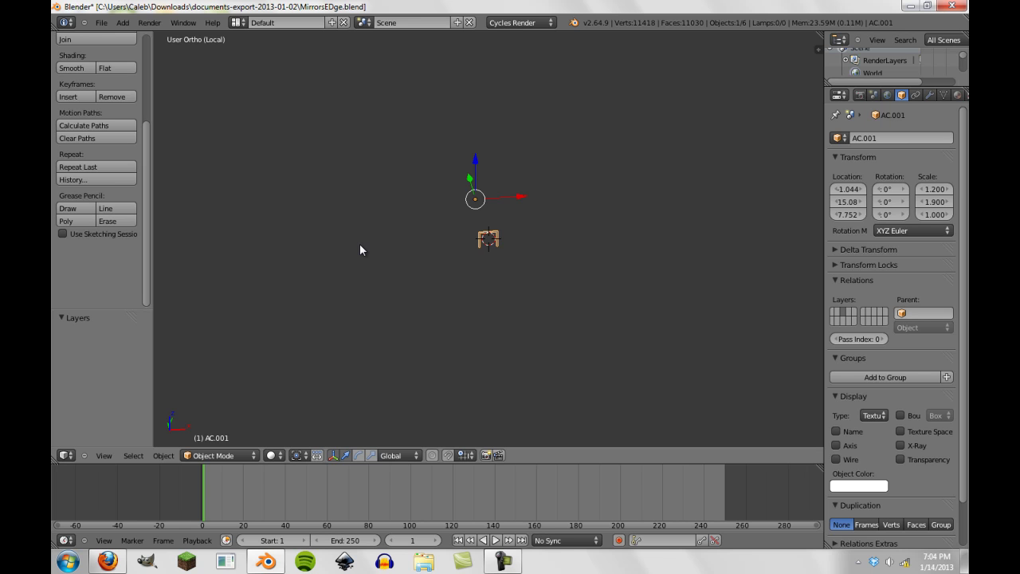
# Rotate the view horizontally around the isolated bracket in fixed increments.
pyautogui.press('KP_6')
pyautogui.press('KP_6')
pyautogui.press('KP_6')
pyautogui.press('KP_6')
pyautogui.press('KP_6')
pyautogui.press('KP_6')
pyautogui.press('KP_6')
pyautogui.press('KP_6')
pyautogui.press('KP_6')
pyautogui.press('KP_6')
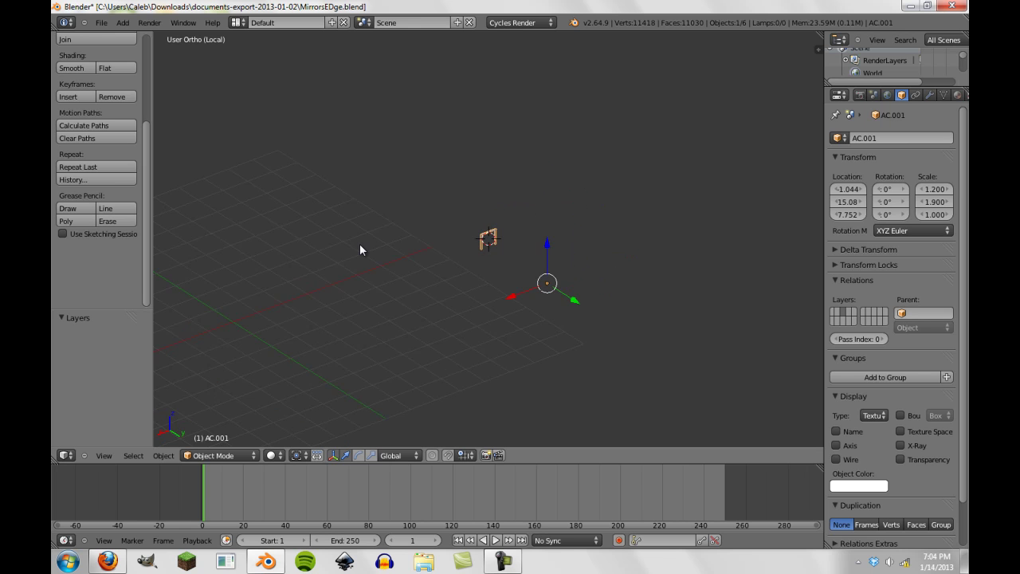
# Turn the view further around the isolated bracket in fixed increments and return to the full scene on layer 3.
pyautogui.press('KP_4')
pyautogui.press('KP_4')
pyautogui.press('KP_4')
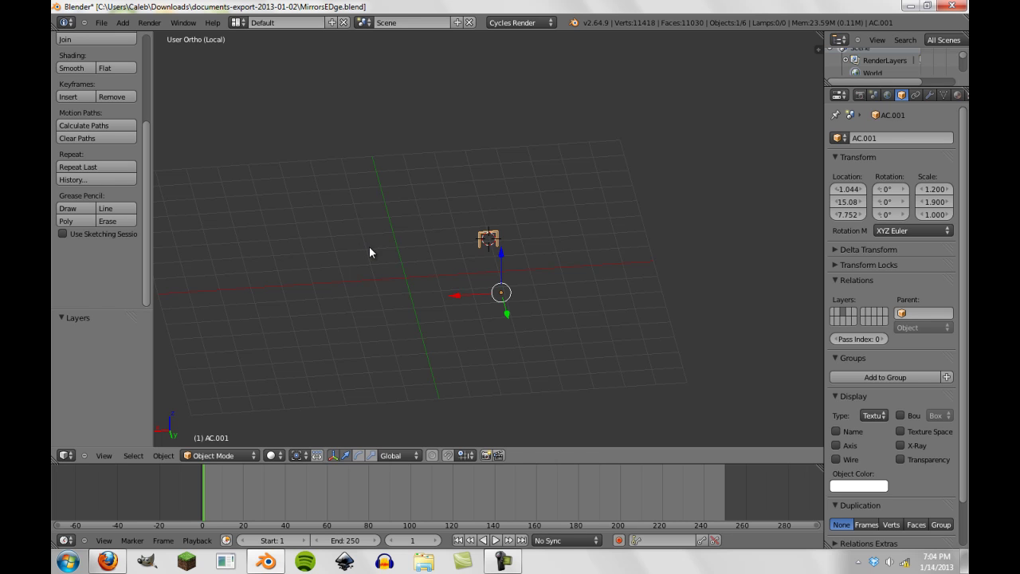
pyautogui.press('KP_Divide')
pyautogui.press('3')
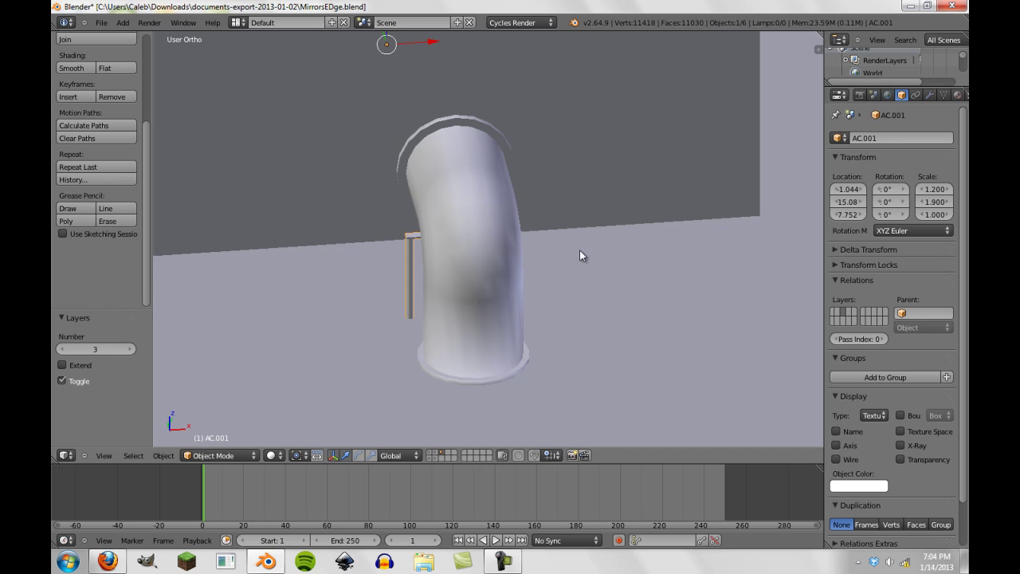
pyautogui.scroll(-11, 303, 160)
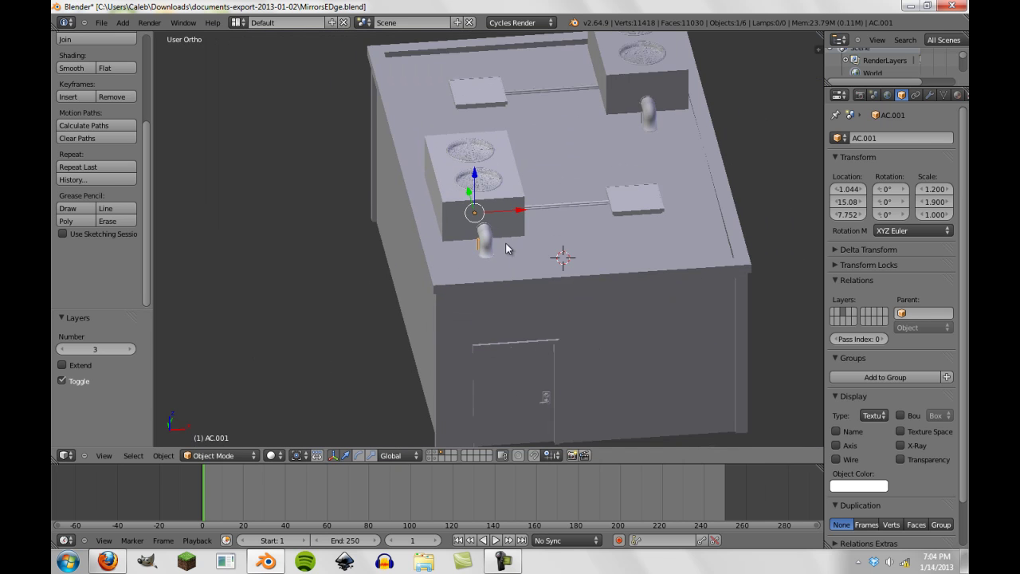
# Isolate the bracket in local view again, inspect it from different angles and distances, and return to the full scene on layer 3.
pyautogui.press('KP_Divide')
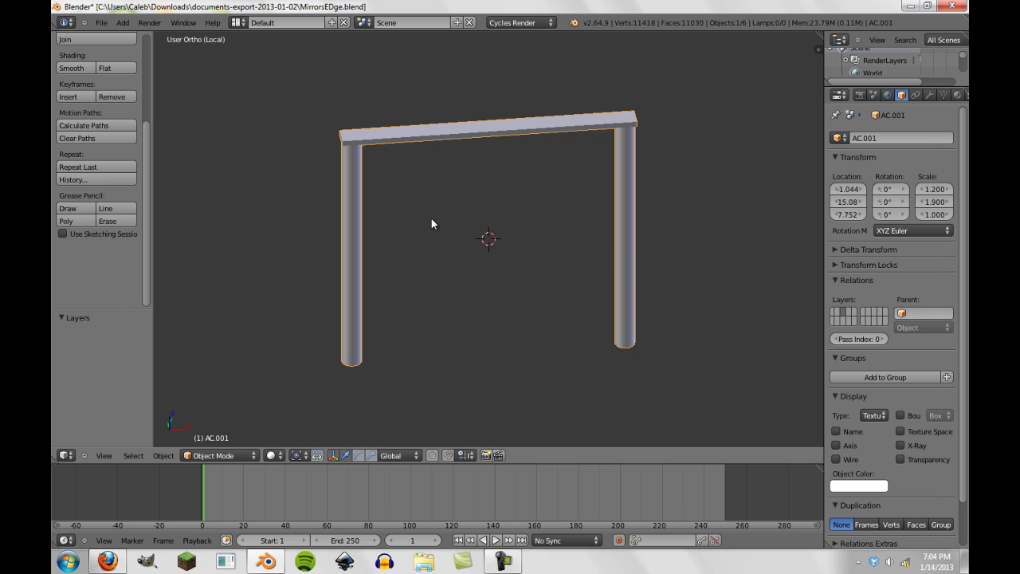
pyautogui.scroll(-10, 550, 231)
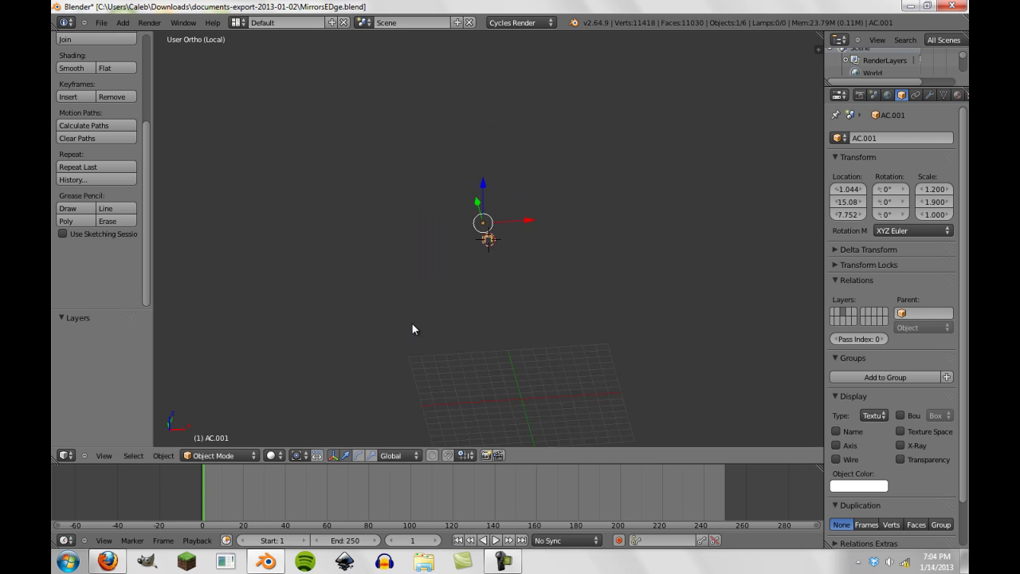
pyautogui.moveTo(644, 298); pyautogui.dragTo(393, 288, button='middle')
pyautogui.scroll(8, 503, 234)
pyautogui.moveTo(514, 308); pyautogui.dragTo(432, 283, button='middle')
pyautogui.scroll(4, 417, 262)
pyautogui.scroll(-3, 410, 255)
pyautogui.scroll(-5, 536, 285)
pyautogui.moveTo(402, 287); pyautogui.dragTo(514, 300, button='middle')
pyautogui.scroll(13, 417, 301)
pyautogui.press('3')
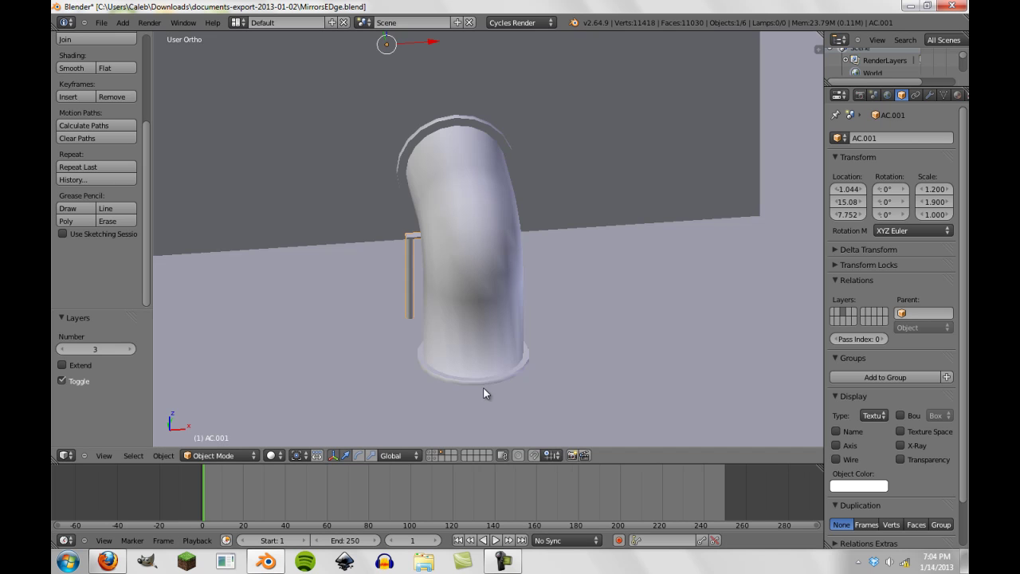
# Join the small support bracket behind the vent pipe into its air-conditioning unit, with the unit as the active object.
pyautogui.scroll(-6, 474, 251)
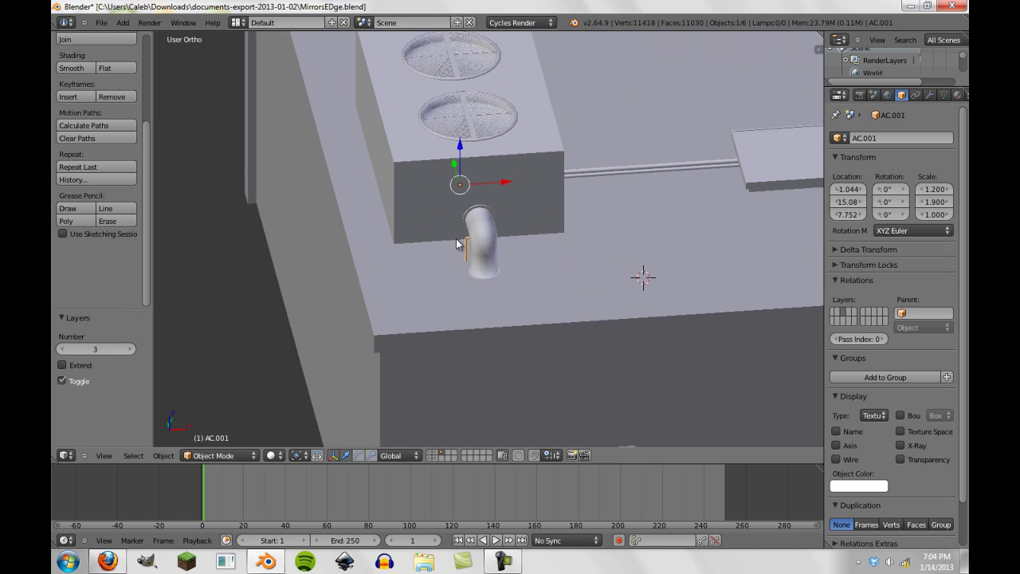
pyautogui.scroll(-2, 534, 247)
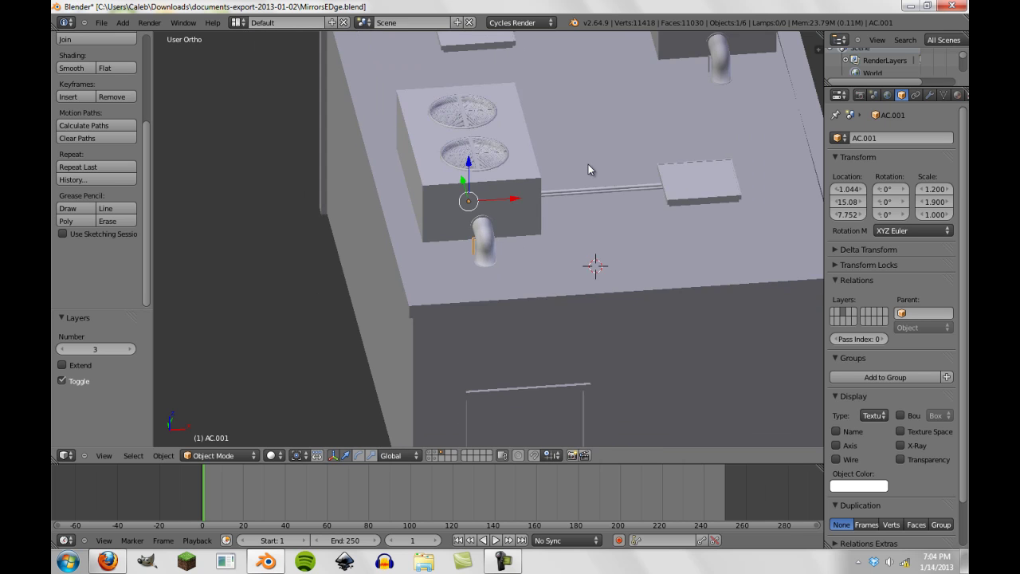
pyautogui.moveTo(550, 169); pyautogui.dragTo(389, 214, button='middle')
pyautogui.rightClick(538, 201)
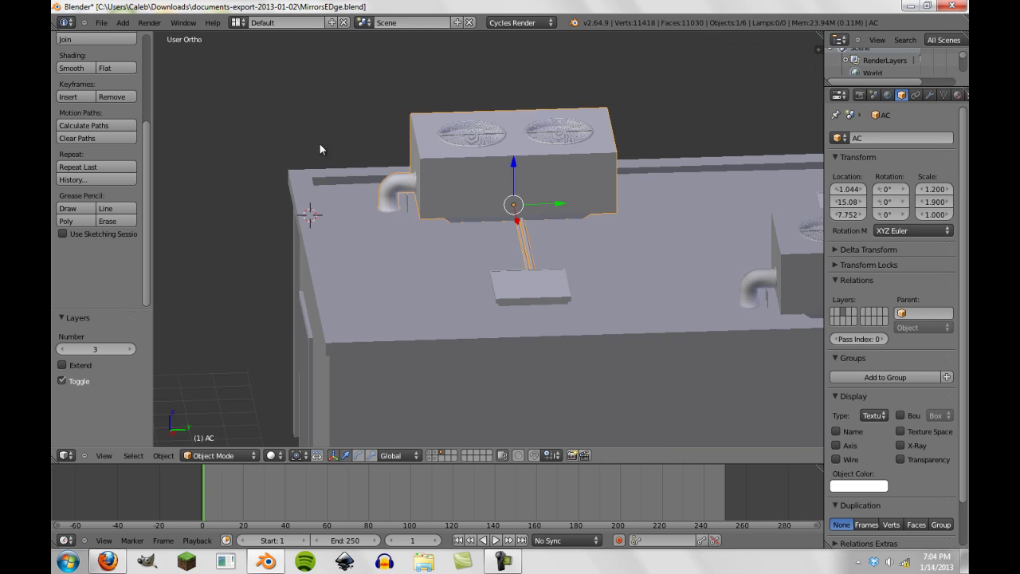
pyautogui.scroll(4, 286, 243)
pyautogui.keyDown('shift'); pyautogui.rightClick(318, 164); pyautogui.keyUp('shift')
pyautogui.keyDown('shift'); pyautogui.rightClick(423, 128); pyautogui.keyUp('shift')
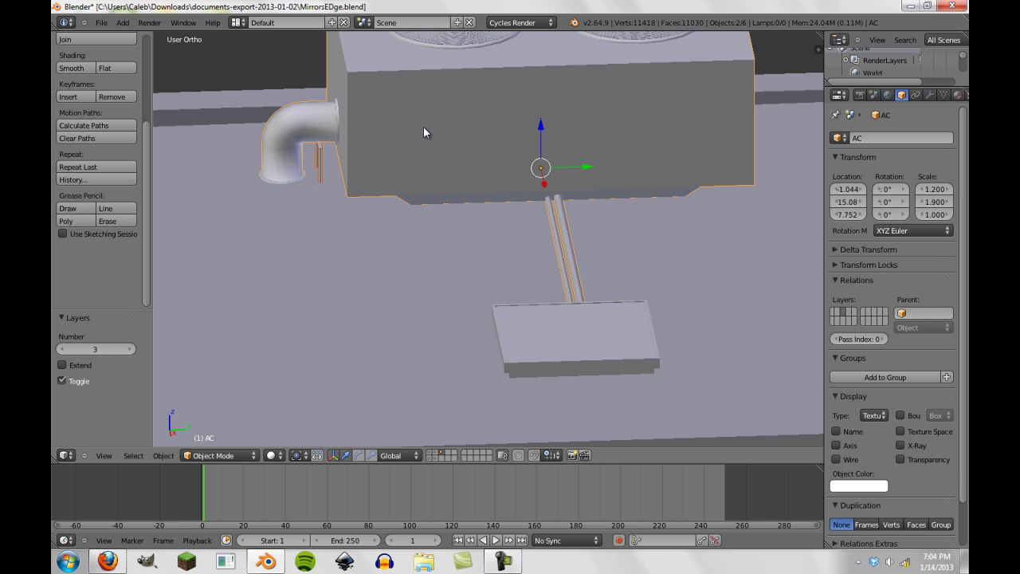
pyautogui.hotkey('ctrl', 'j')
pyautogui.scroll(-5, 423, 126)
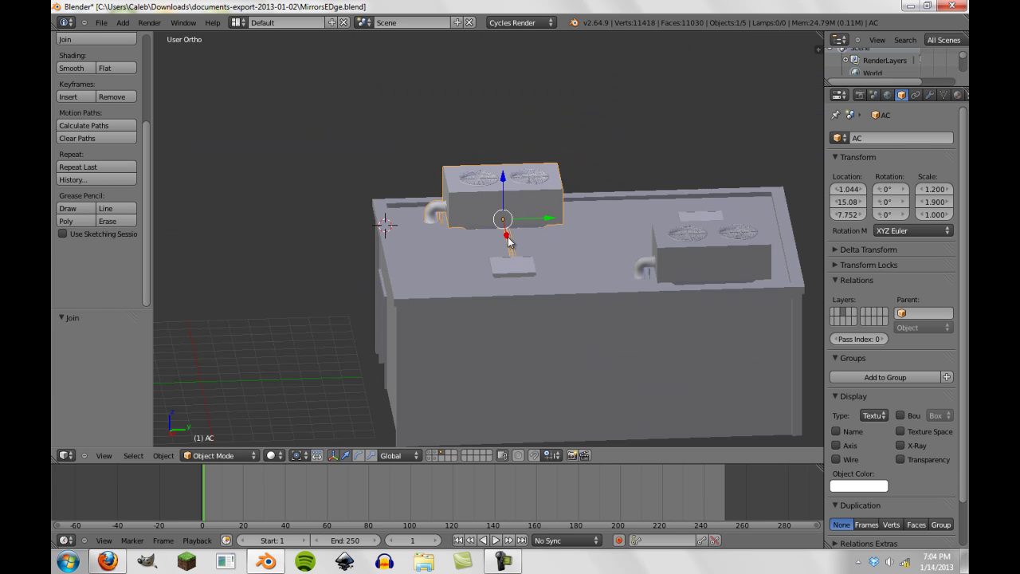
pyautogui.moveTo(404, 240); pyautogui.dragTo(408, 256, button='middle')
pyautogui.scroll(-5, 408, 256)
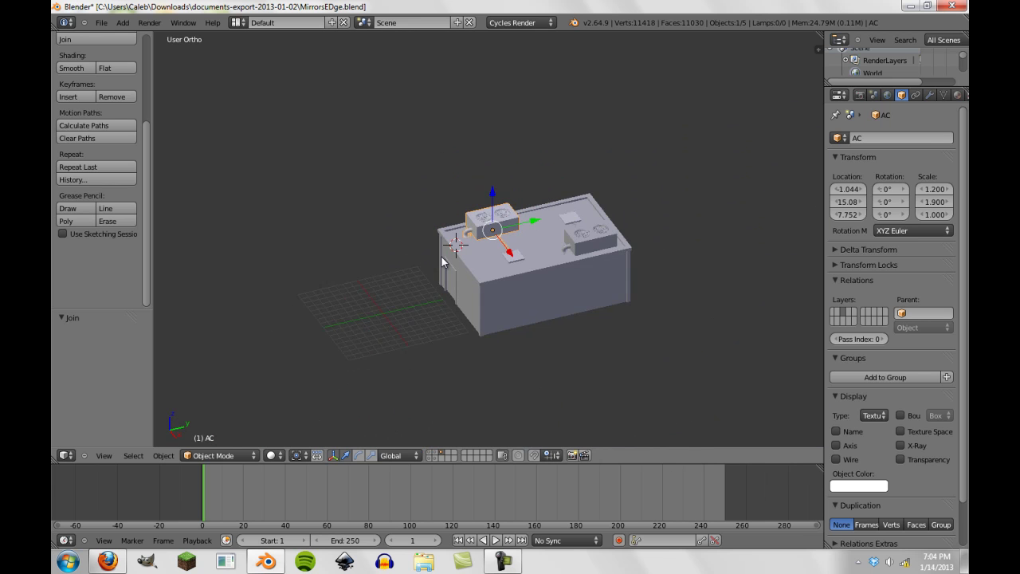